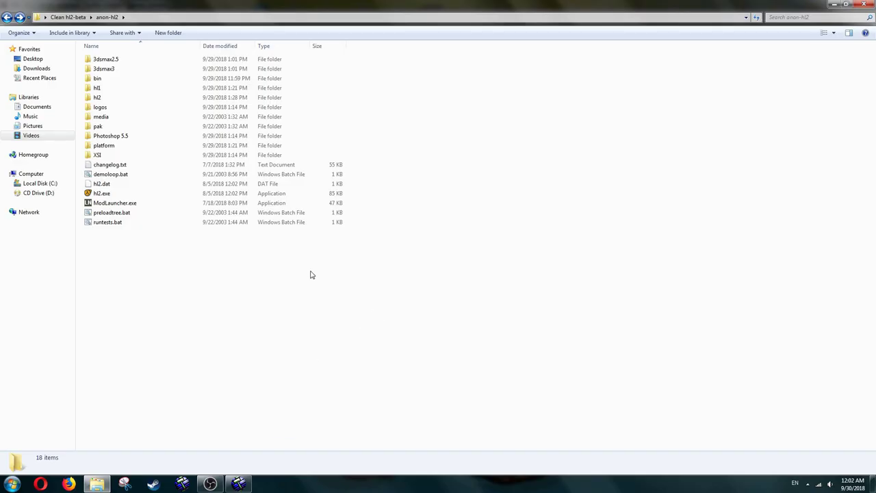
# Step: Open the anon-hl2 bin folder and run wc.exe to start Hammer
pyautogui.click(151, 78)
pyautogui.doubleClick(151, 78)
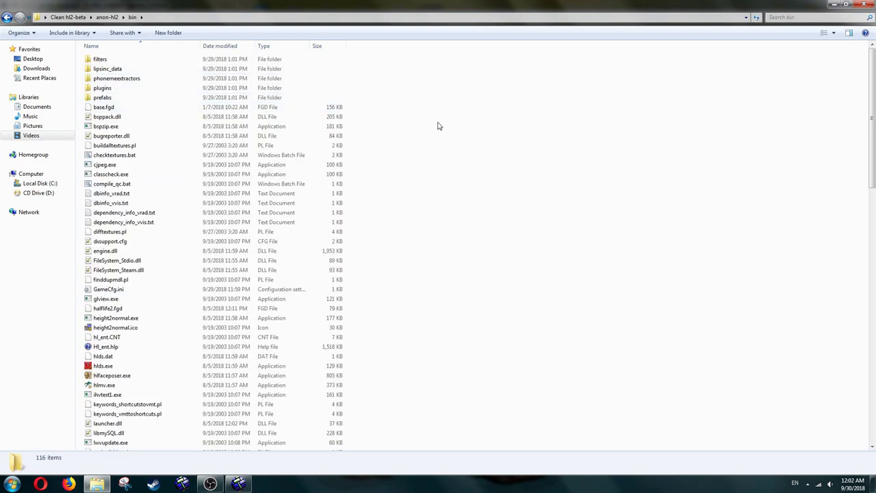
pyautogui.scroll(-20, 439, 125)
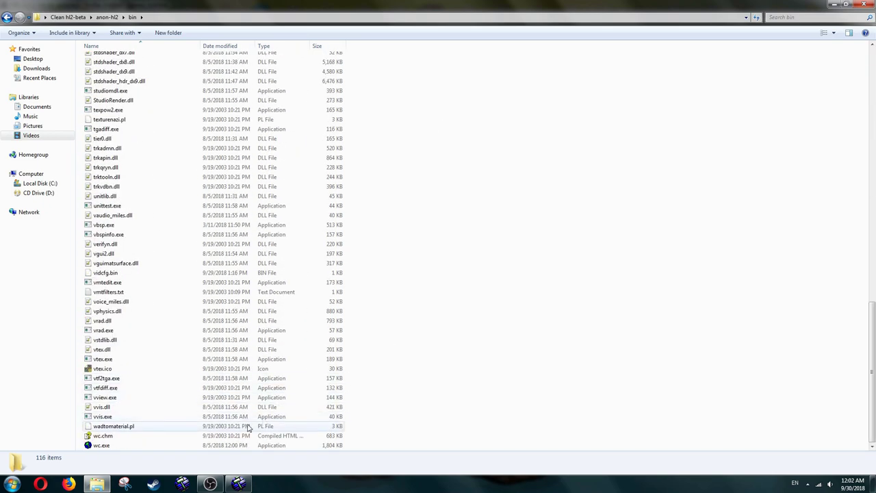
pyautogui.click(160, 446)
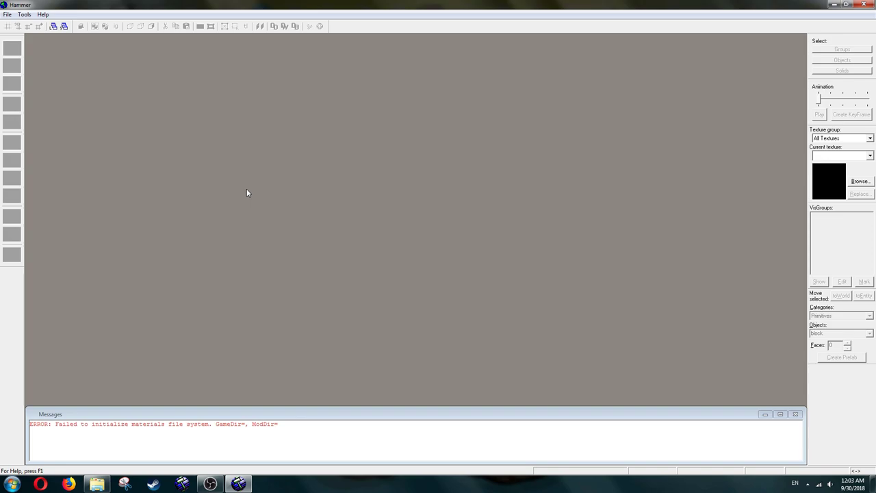
# Step: In Tools > Options, add a new game configuration named hl2
pyautogui.click(24, 14)
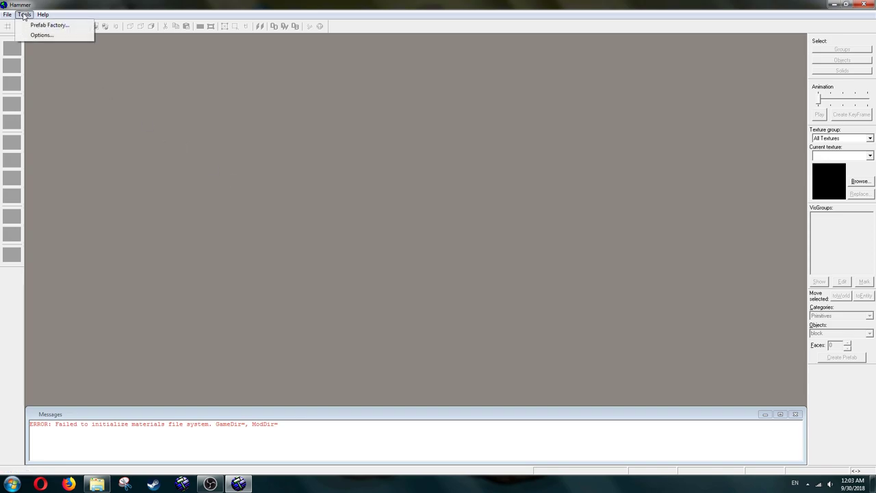
pyautogui.click(27, 35)
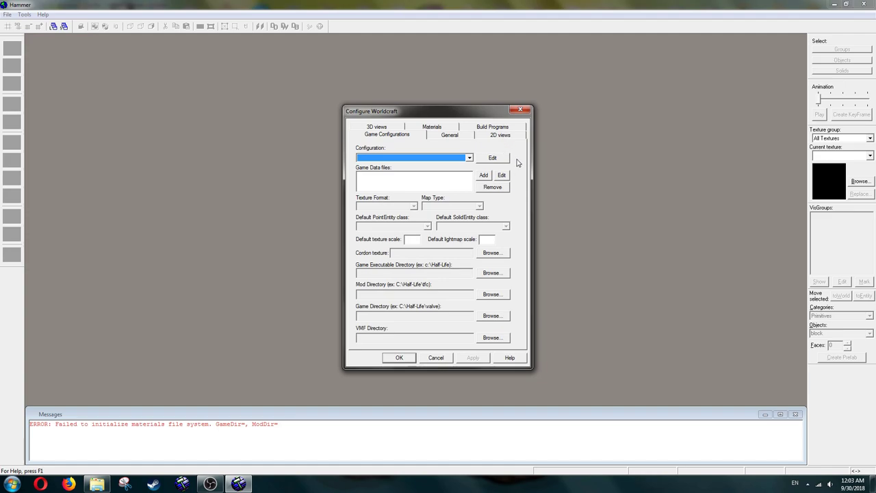
pyautogui.click(493, 158)
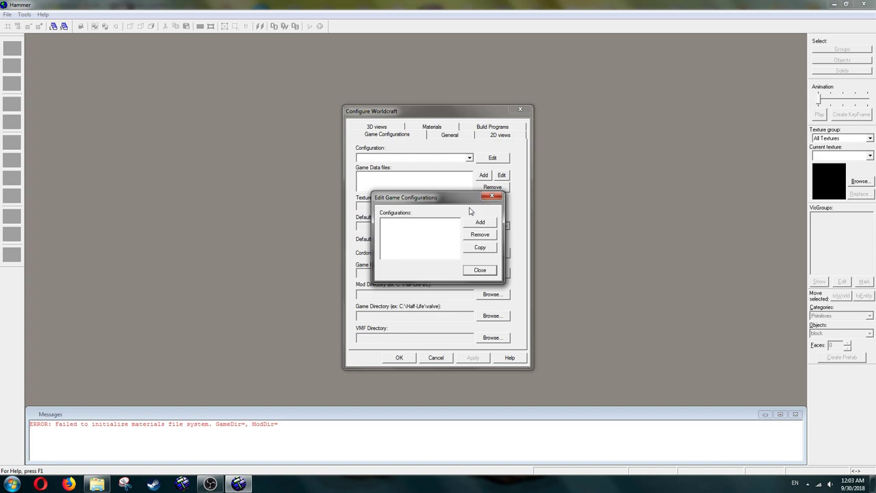
pyautogui.click(472, 222)
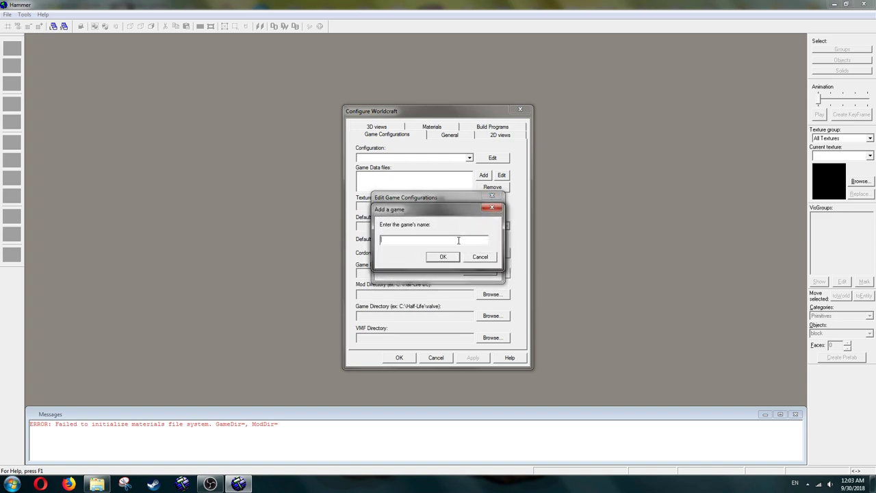
pyautogui.write('hl2')
pyautogui.press('Return')
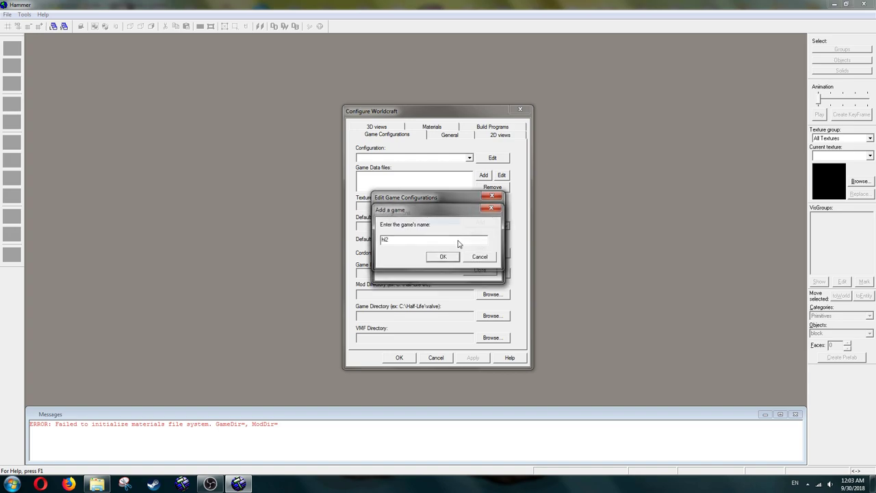
pyautogui.click(479, 270)
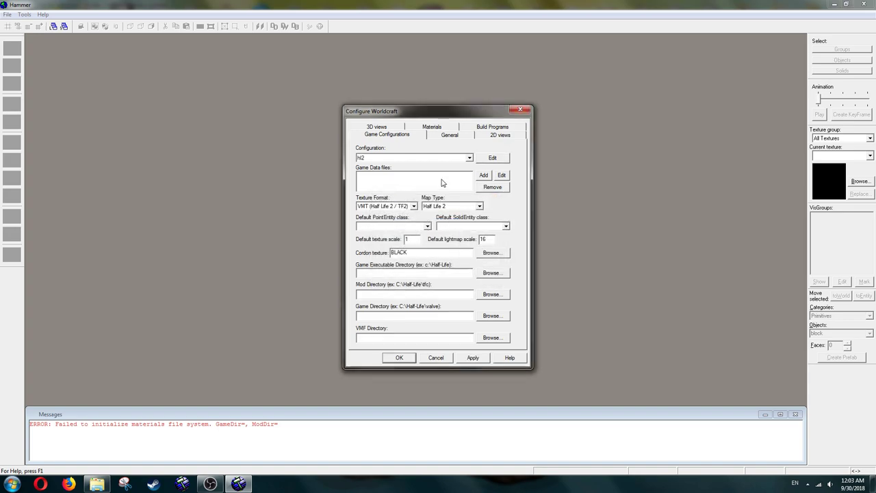
# Step: Add base.fgd and halflife2.fgd from the bin folder as game data files
pyautogui.click(486, 175)
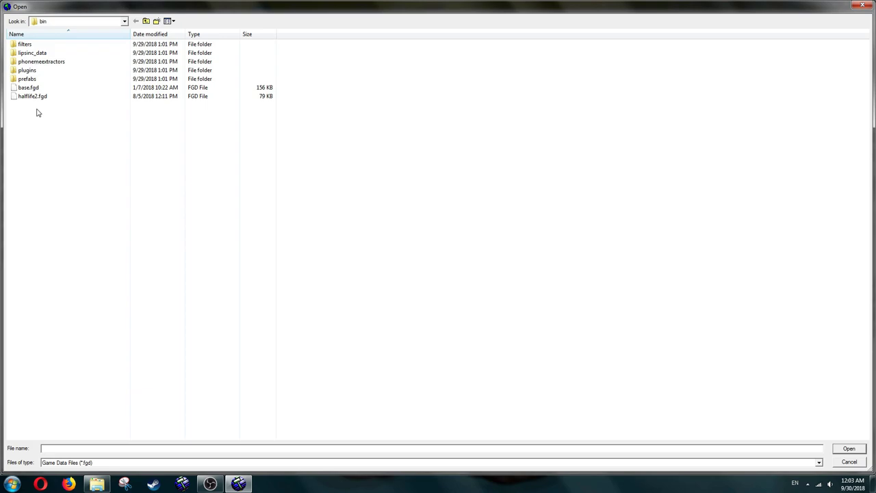
pyautogui.doubleClick(28, 88)
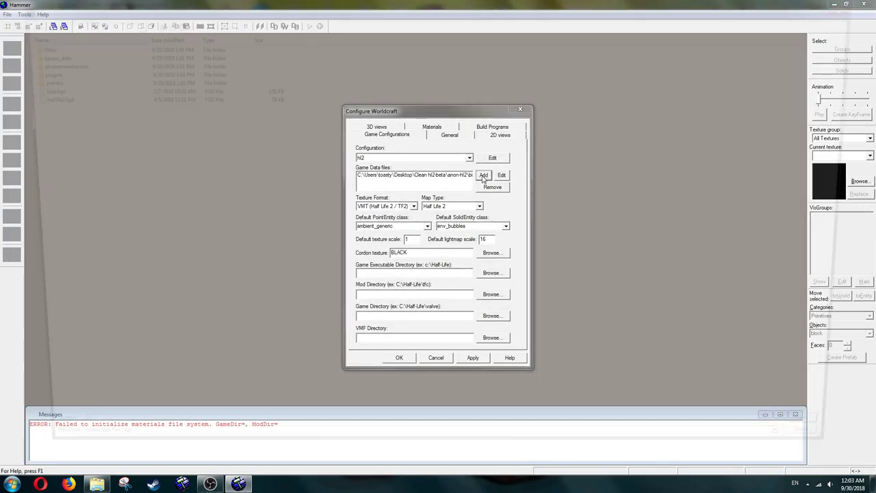
pyautogui.click(484, 175)
pyautogui.doubleClick(55, 98)
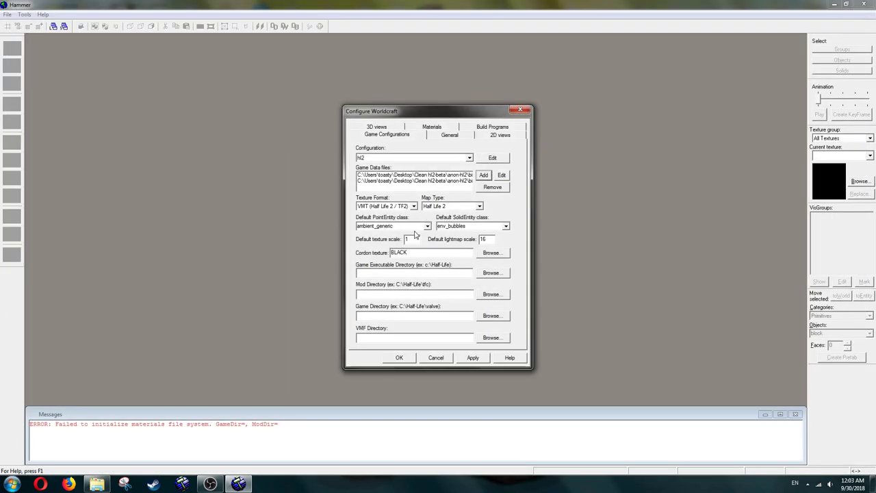
pyautogui.click(414, 273)
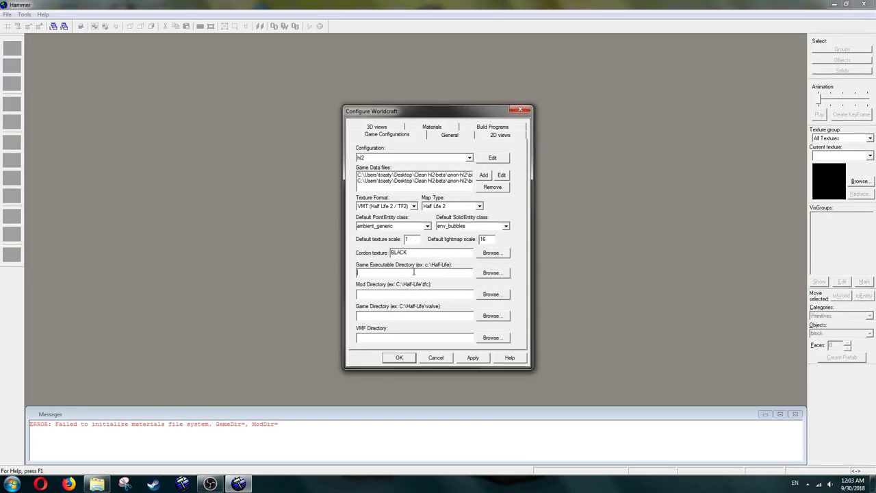
# Step: Set the Game Executable Directory to Clean hl2-beta\anon-hl2
pyautogui.click(498, 273)
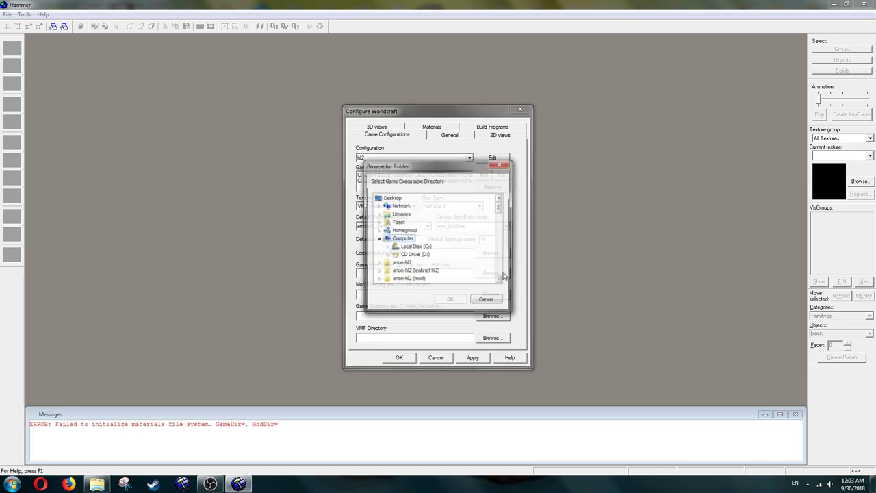
pyautogui.scroll(-6, 466, 229)
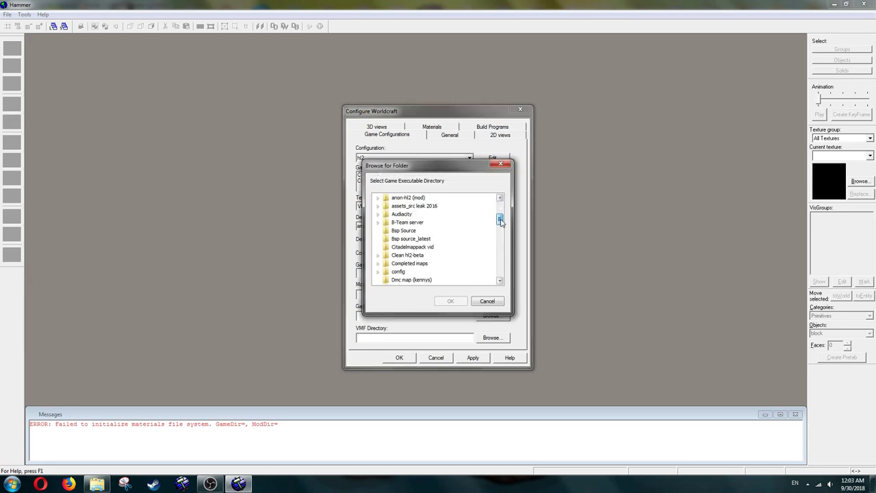
pyautogui.click(377, 222)
pyautogui.click(386, 231)
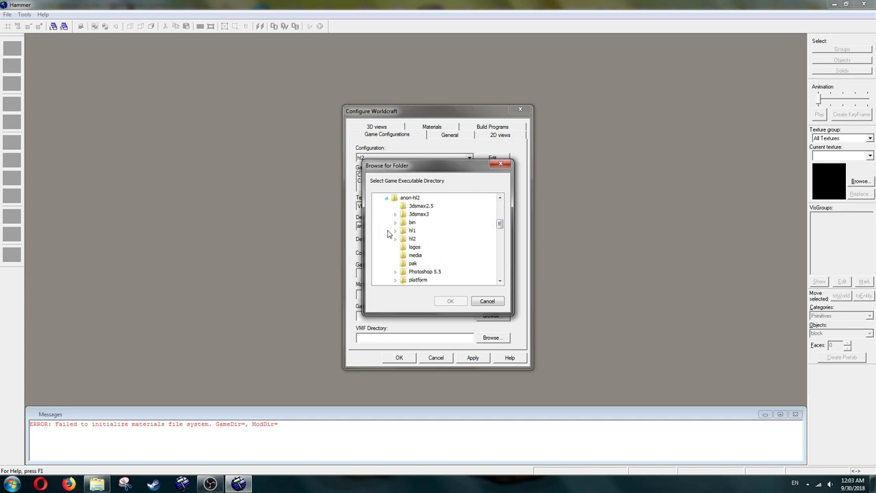
pyautogui.click(410, 197)
pyautogui.click(451, 301)
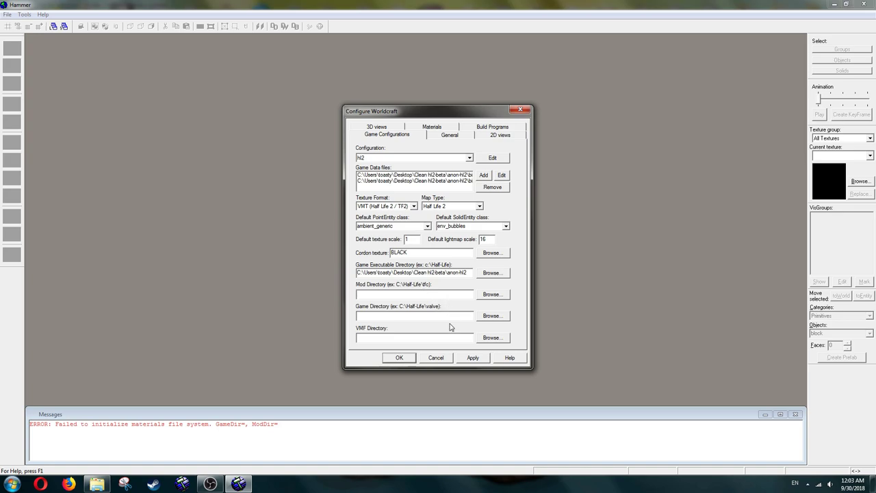
# Step: Set the Game Directory to the hl2 folder inside anon-hl2
pyautogui.click(486, 316)
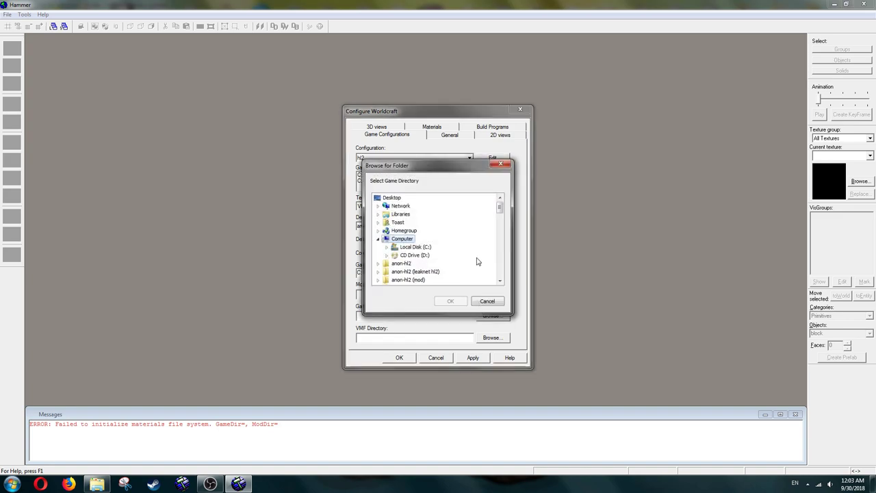
pyautogui.moveTo(502, 210); pyautogui.dragTo(502, 223)
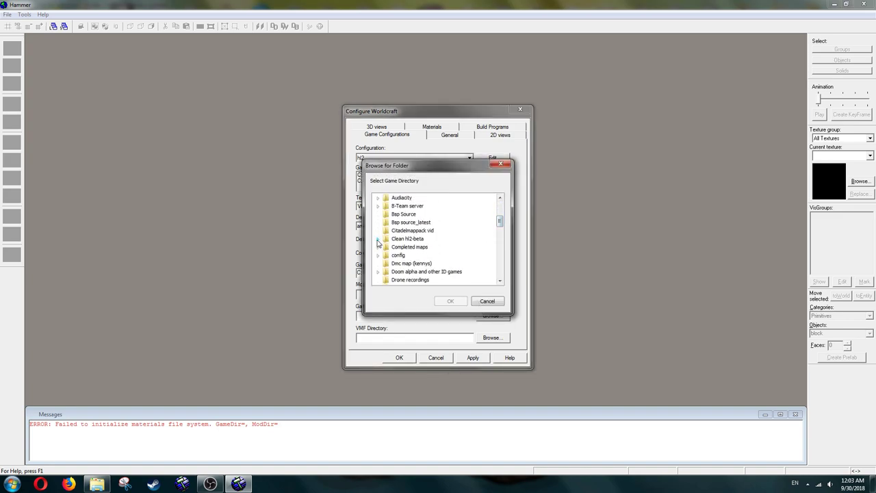
pyautogui.doubleClick(394, 254)
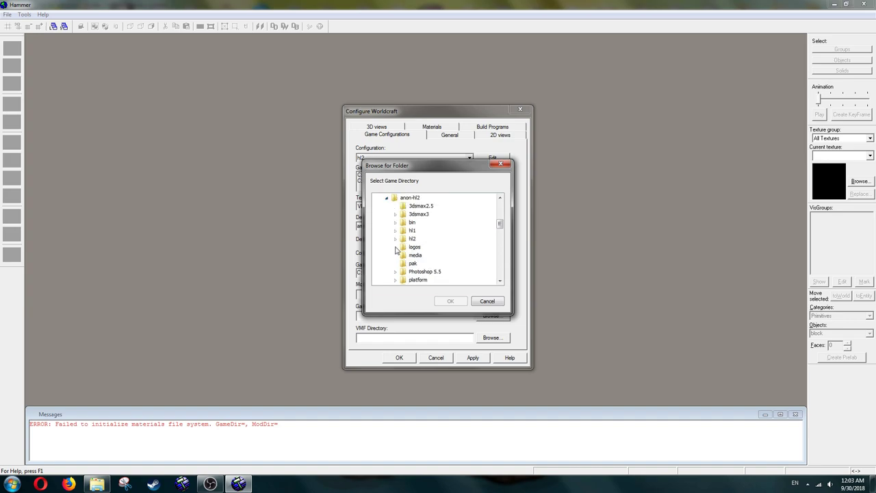
pyautogui.click(412, 239)
pyautogui.click(450, 301)
pyautogui.click(462, 337)
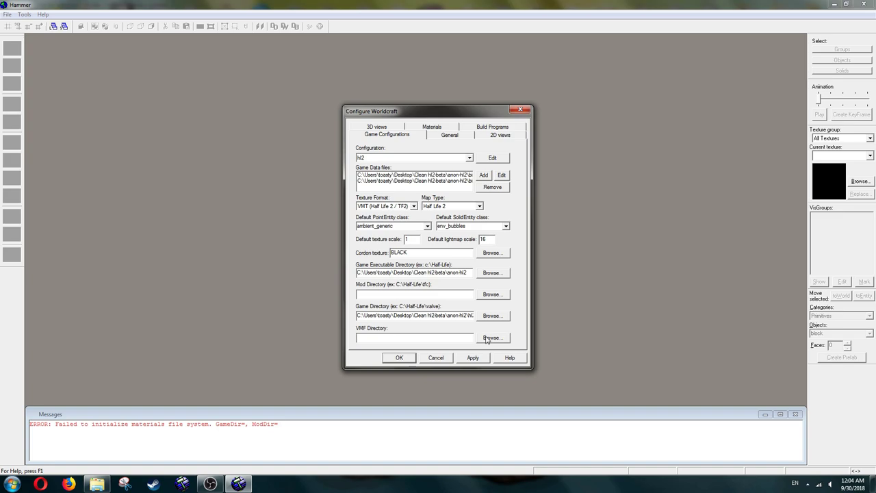
# Step: Set the VMF Directory to anon-hl2\hl2\maps and apply the configuration
pyautogui.click(487, 338)
pyautogui.scroll(-3, 490, 222)
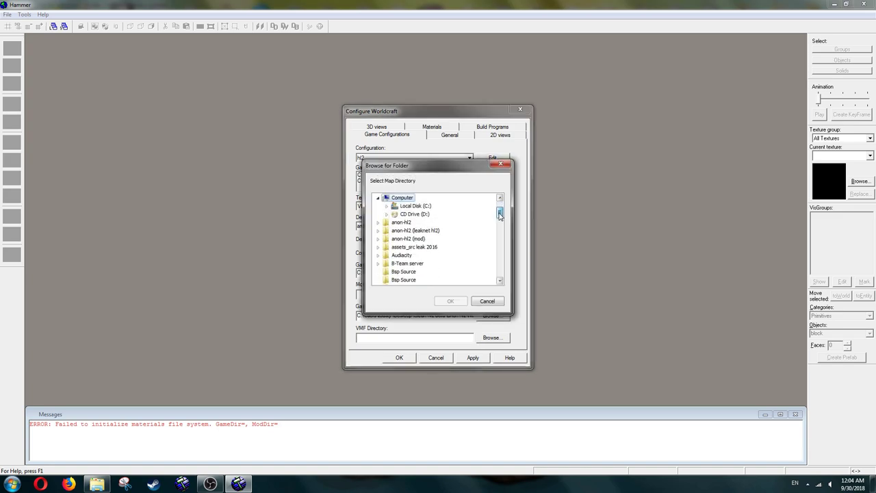
pyautogui.click(381, 255)
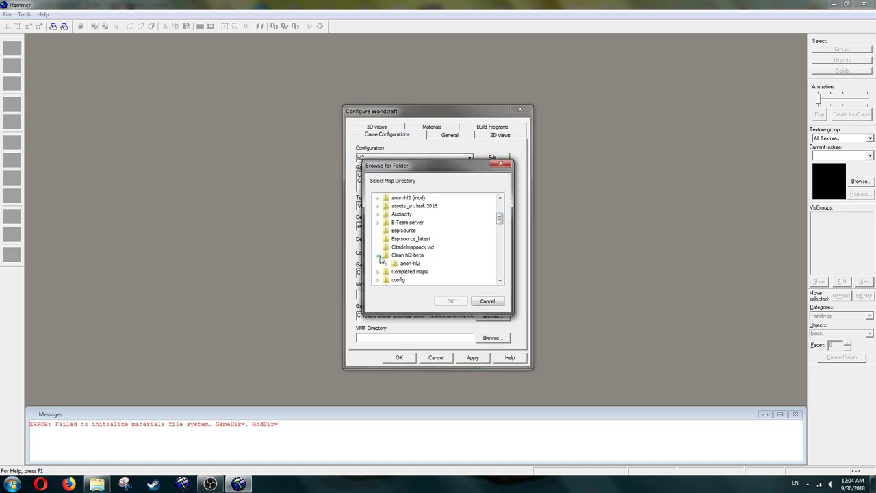
pyautogui.click(386, 263)
pyautogui.click(395, 238)
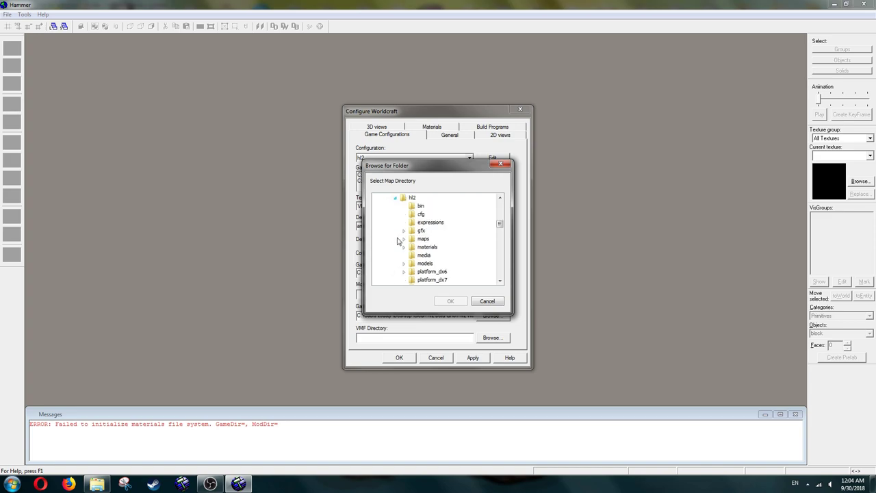
pyautogui.click(414, 241)
pyautogui.click(450, 301)
pyautogui.click(472, 357)
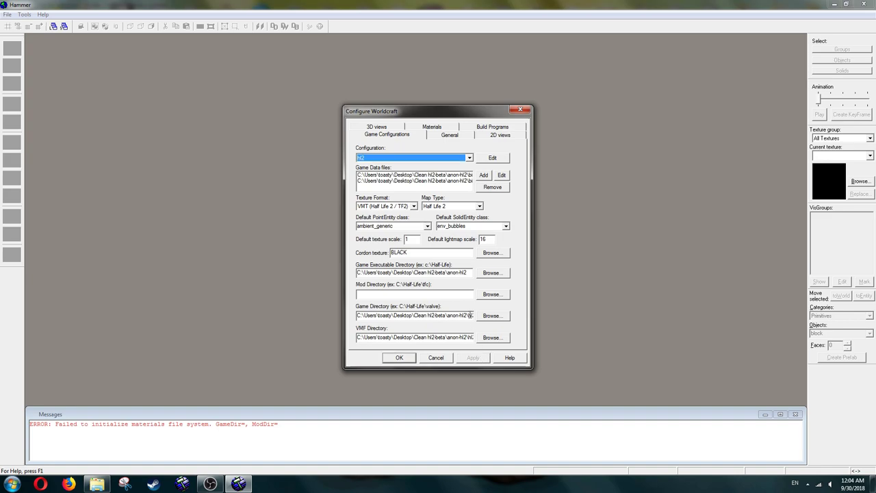
# Step: On Build Programs, set the game executable to anon-hl2's hl2.exe
pyautogui.click(493, 128)
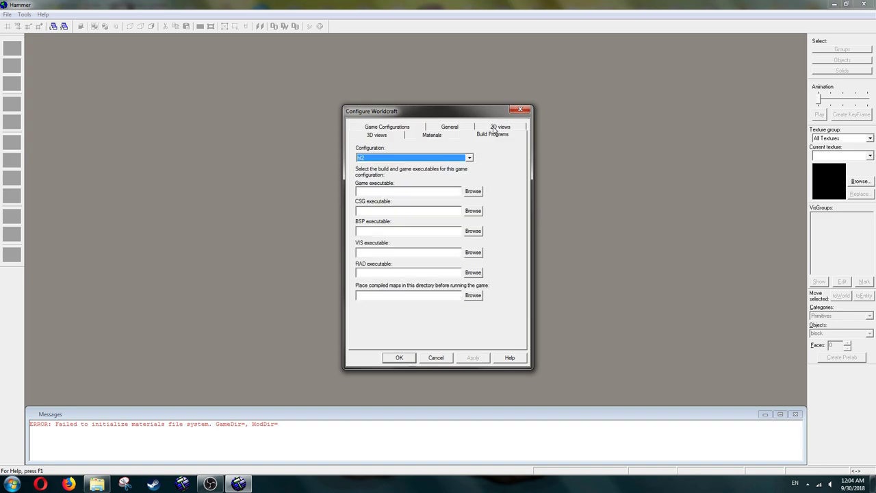
pyautogui.click(423, 191)
pyautogui.click(480, 193)
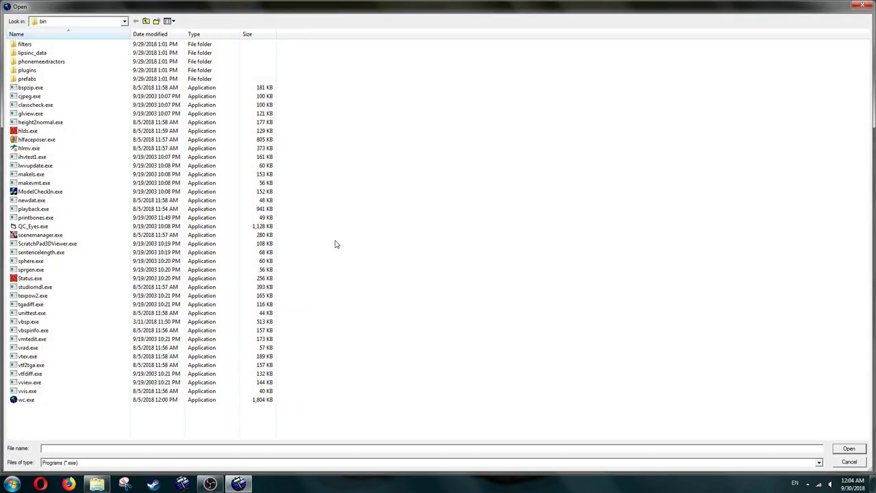
pyautogui.click(146, 21)
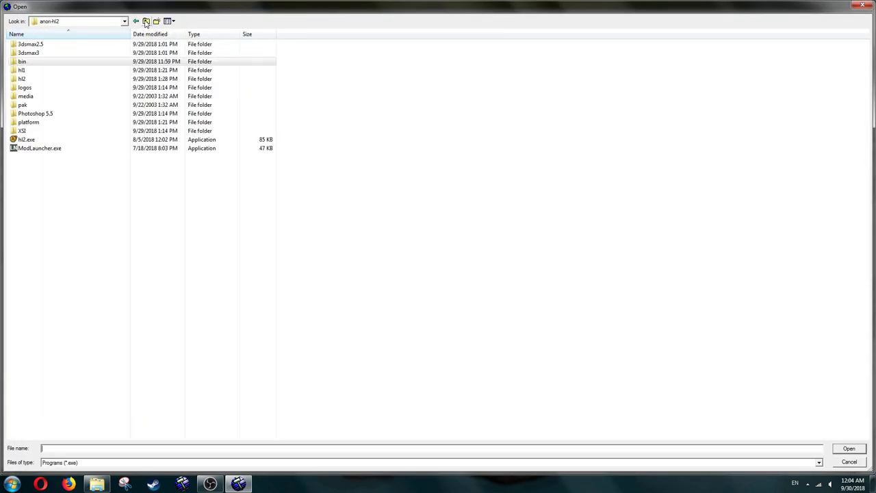
pyautogui.click(28, 139)
pyautogui.click(849, 449)
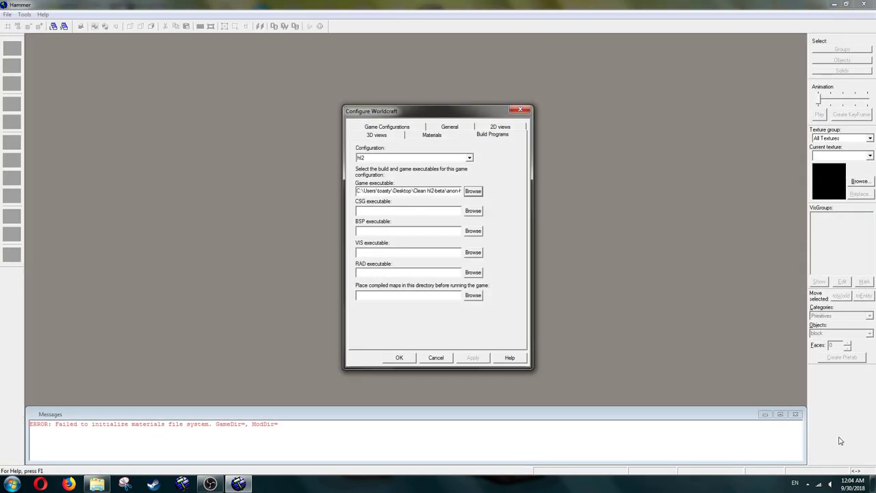
# Step: Set vbsp.exe, vvis.exe and vrad.exe from the bin folder as the BSP, VIS and RAD compilers
pyautogui.click(433, 209)
pyautogui.click(458, 231)
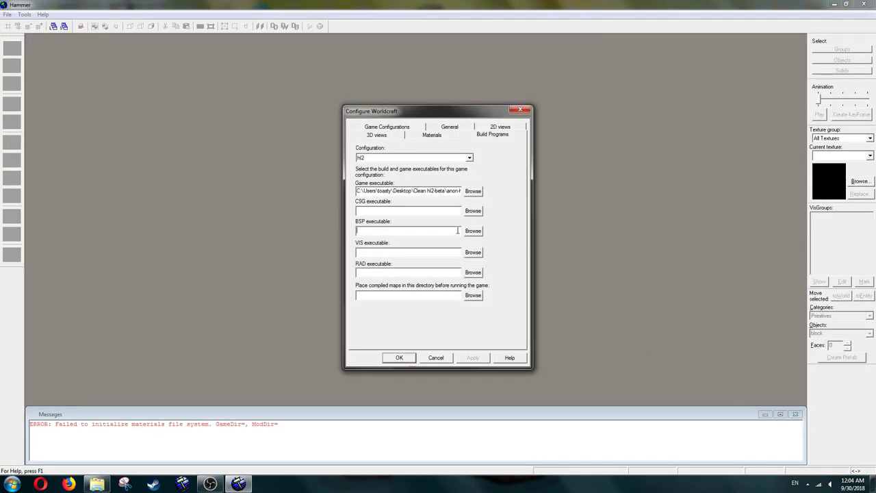
pyautogui.click(473, 231)
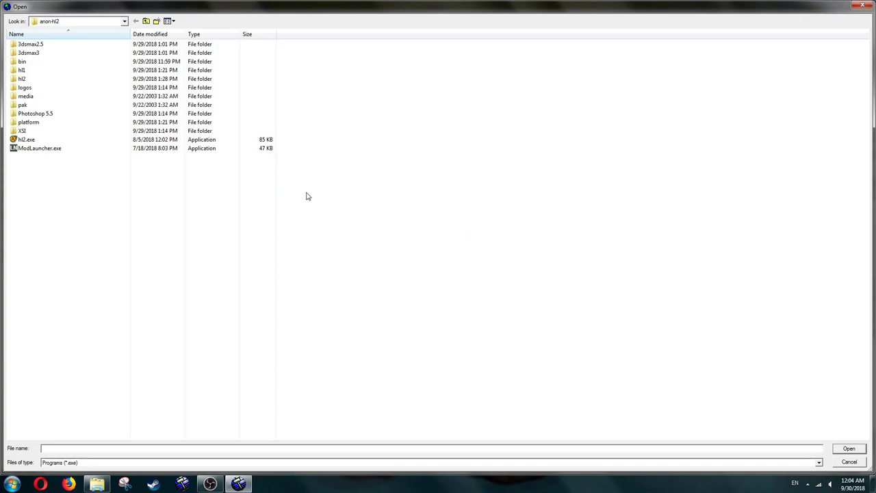
pyautogui.doubleClick(82, 62)
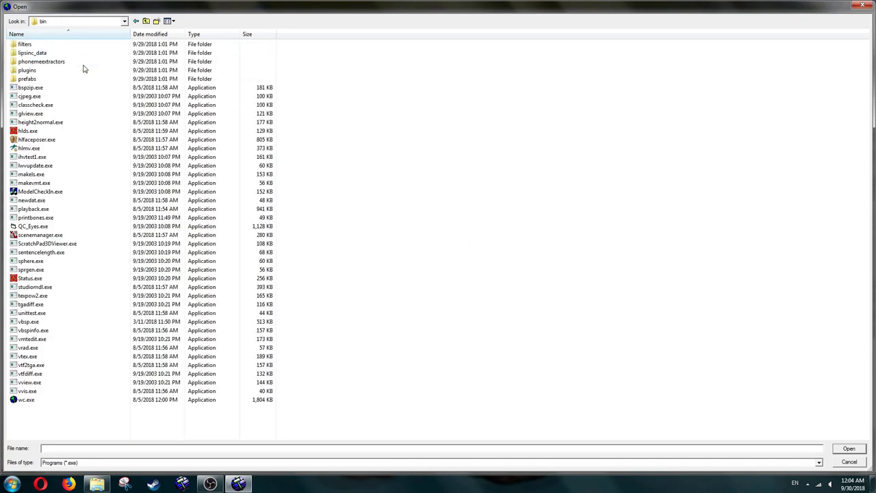
pyautogui.doubleClick(94, 322)
pyautogui.click(473, 253)
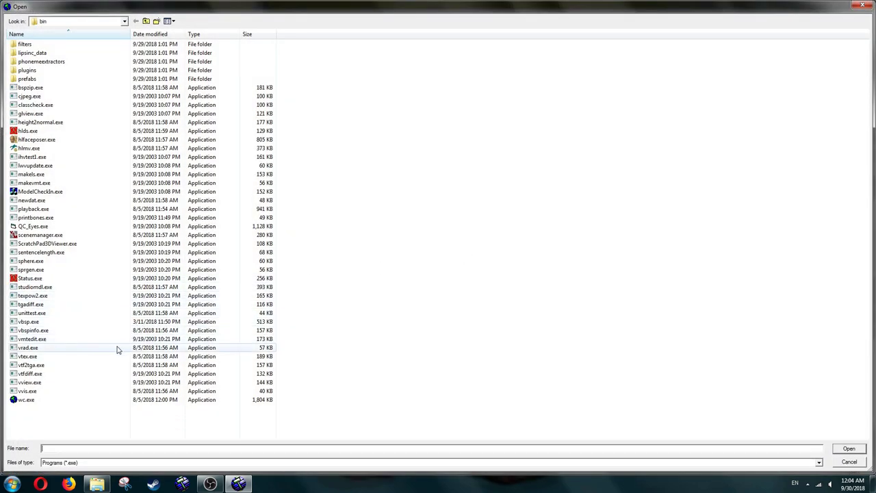
pyautogui.doubleClick(91, 391)
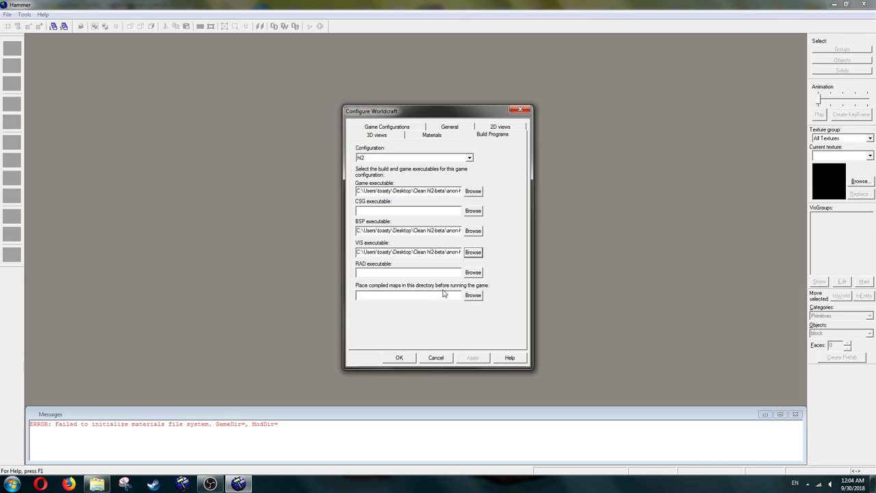
pyautogui.click(472, 273)
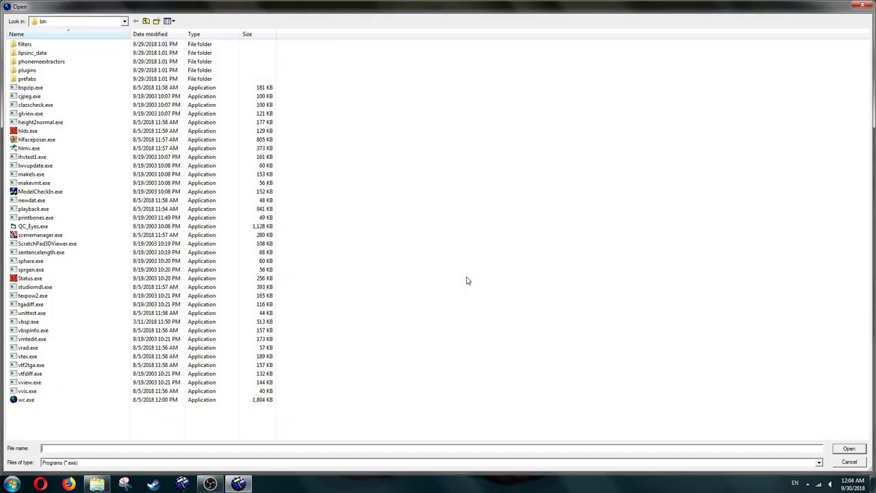
pyautogui.doubleClick(169, 349)
# Step: Set the compiled-map folder to anon-hl2\hl2\maps
pyautogui.click(417, 296)
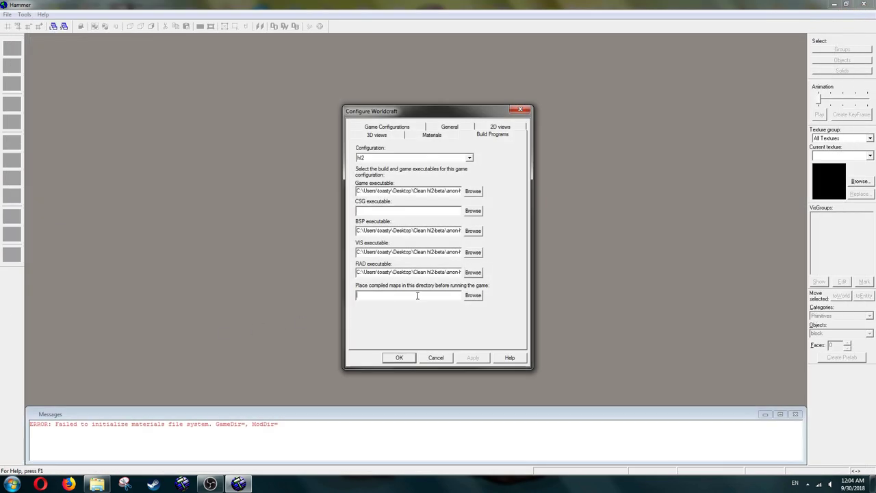
pyautogui.click(473, 296)
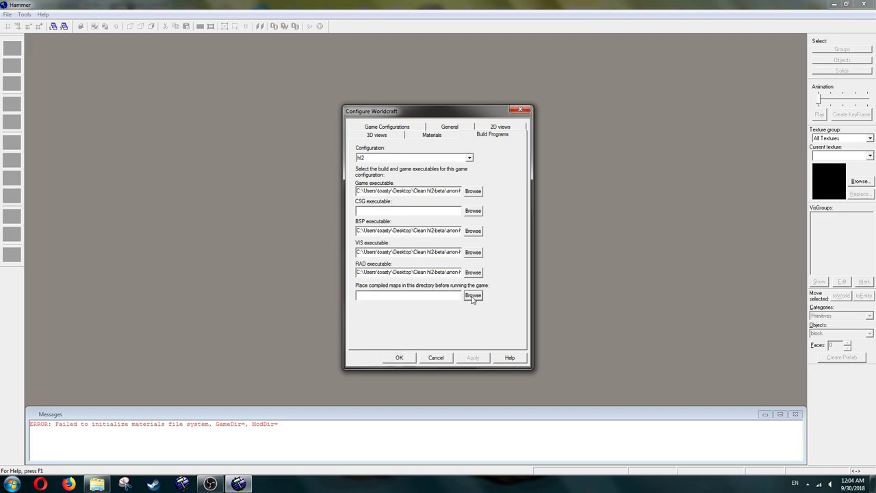
pyautogui.click(501, 214)
pyautogui.scroll(-1, 501, 215)
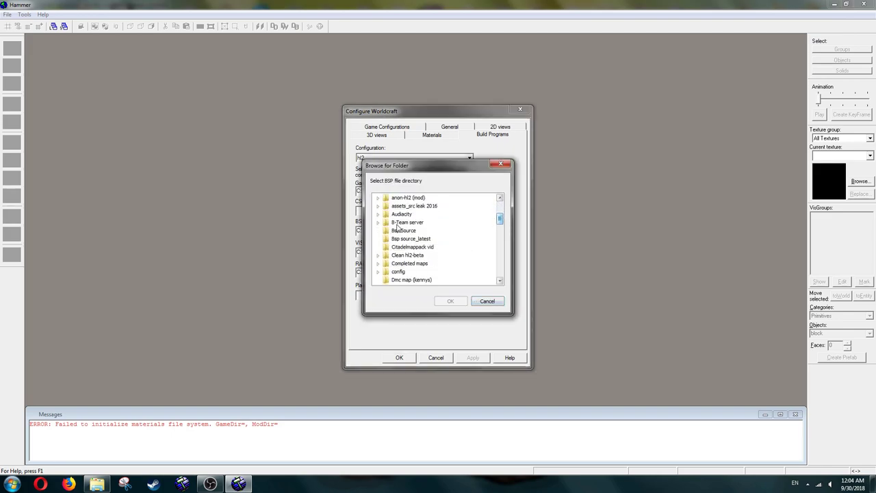
pyautogui.click(378, 263)
pyautogui.click(378, 247)
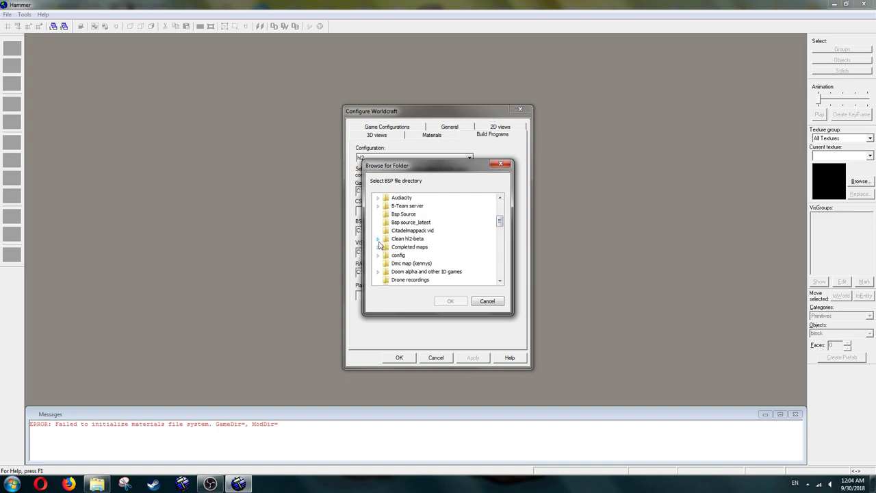
pyautogui.doubleClick(386, 253)
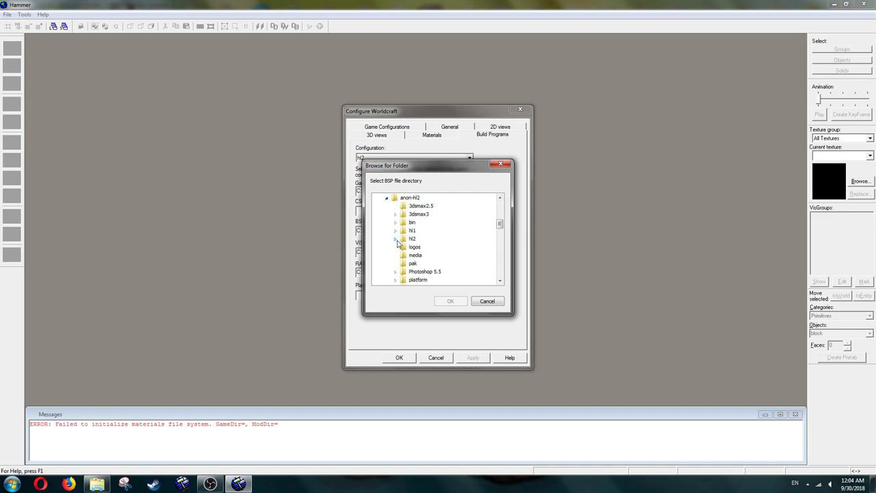
pyautogui.click(395, 239)
pyautogui.click(403, 238)
pyautogui.click(423, 238)
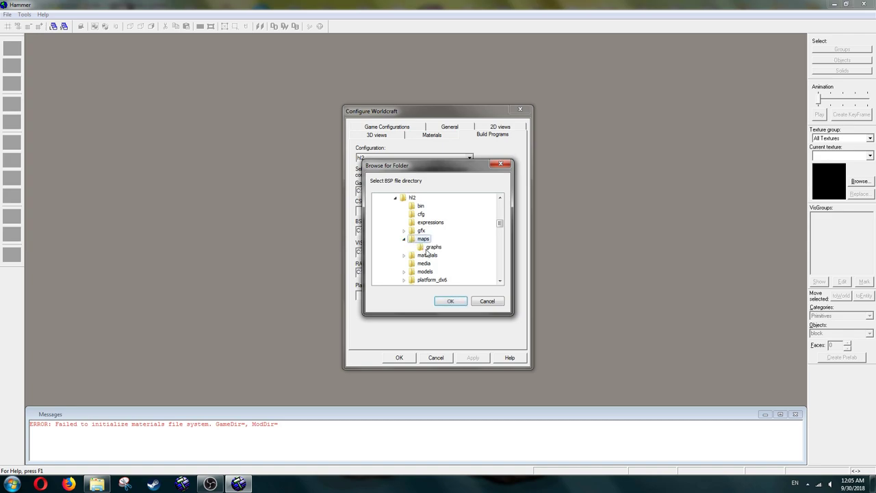
pyautogui.click(450, 301)
pyautogui.click(432, 135)
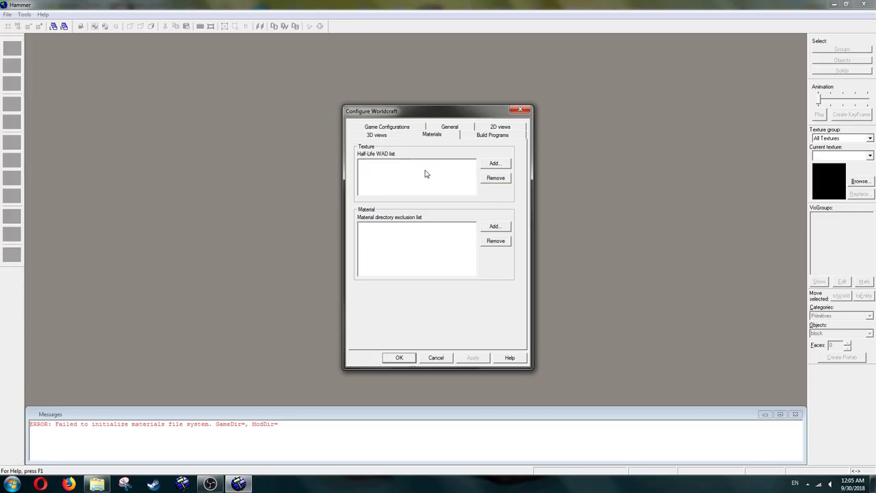
# Step: Add hl2\materials\null.wad to the texture WAD list and apply the change
pyautogui.click(494, 165)
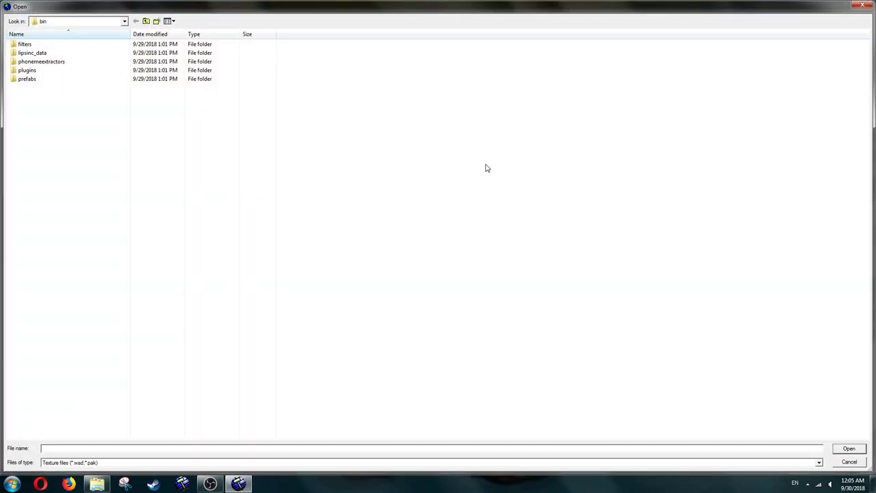
pyautogui.click(146, 21)
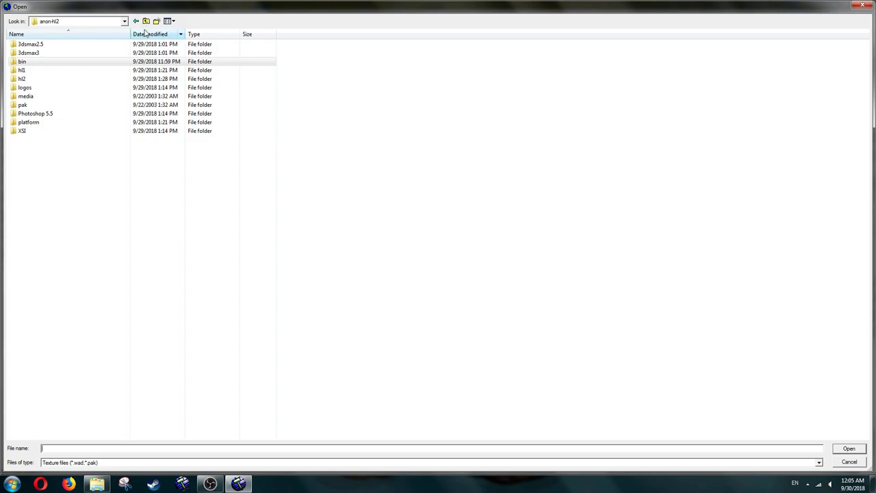
pyautogui.doubleClick(57, 80)
pyautogui.doubleClick(58, 88)
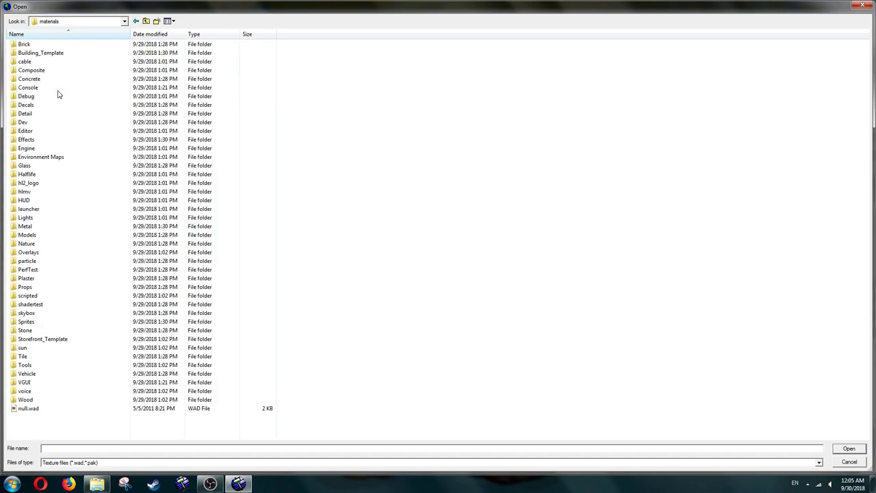
pyautogui.click(34, 411)
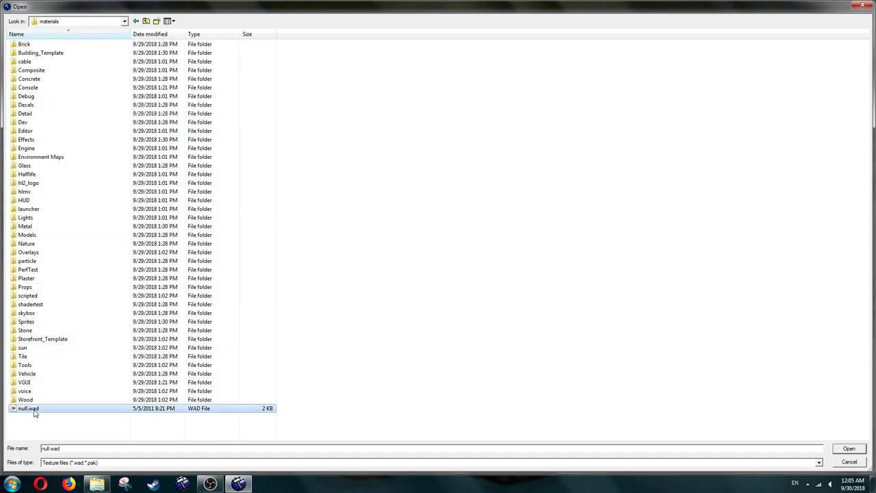
pyautogui.doubleClick(34, 409)
pyautogui.click(473, 357)
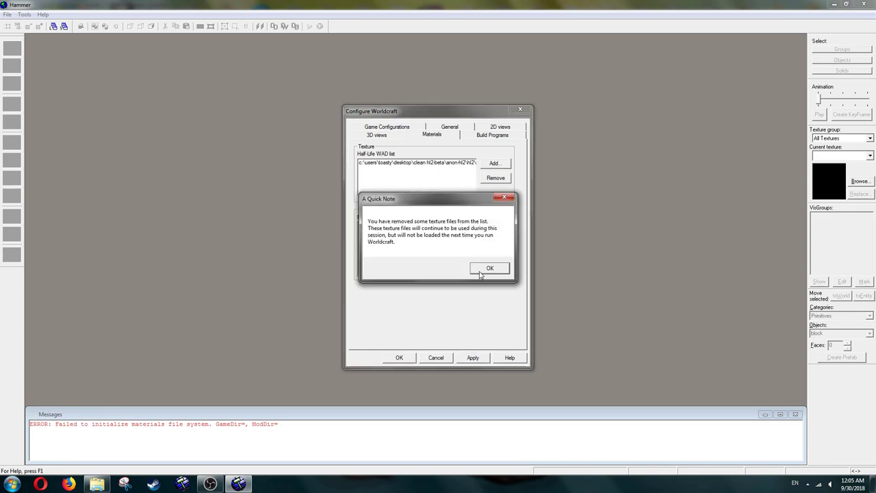
pyautogui.click(490, 266)
pyautogui.click(492, 134)
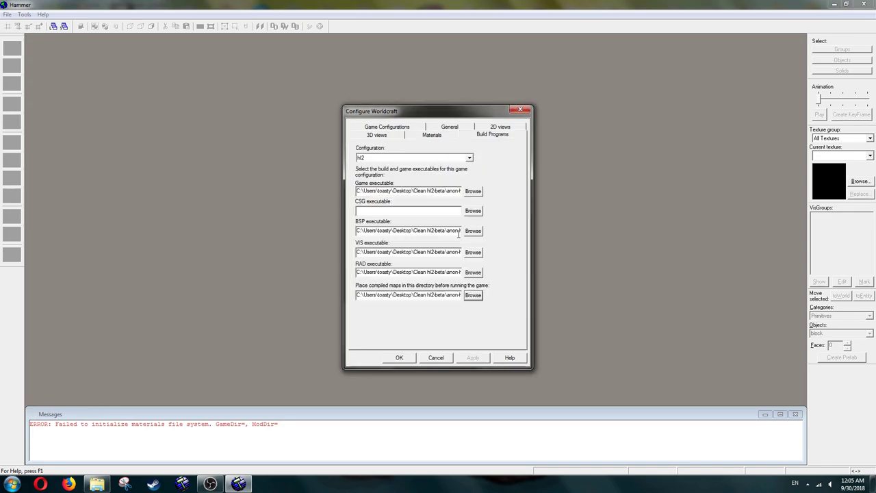
# Step: Set the default point entity to info_player_start and the solid entity class to func_detail
pyautogui.click(399, 128)
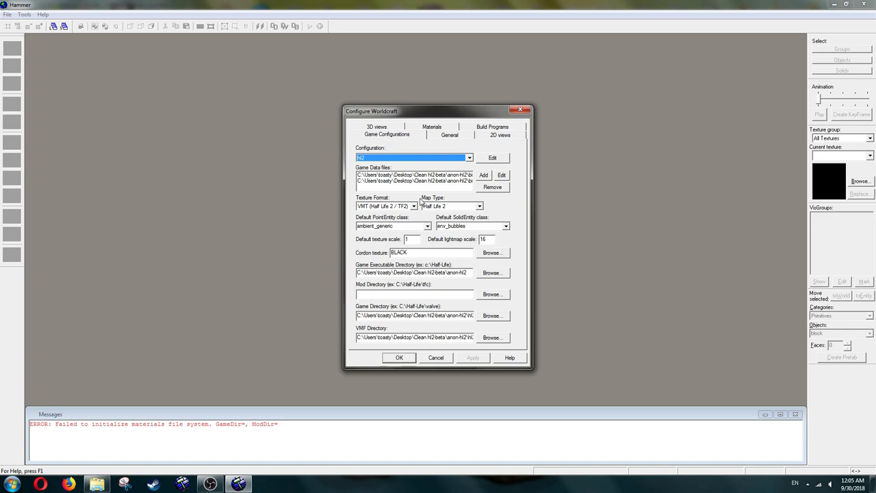
pyautogui.click(426, 226)
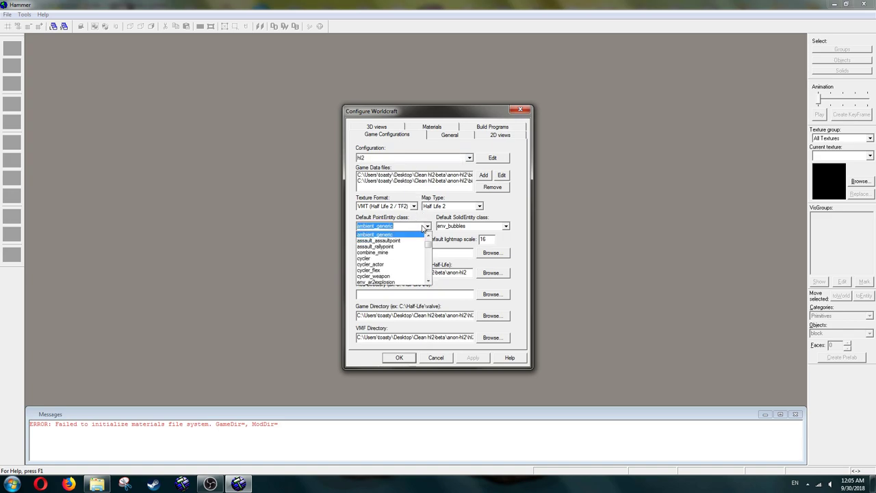
pyautogui.write('info_')
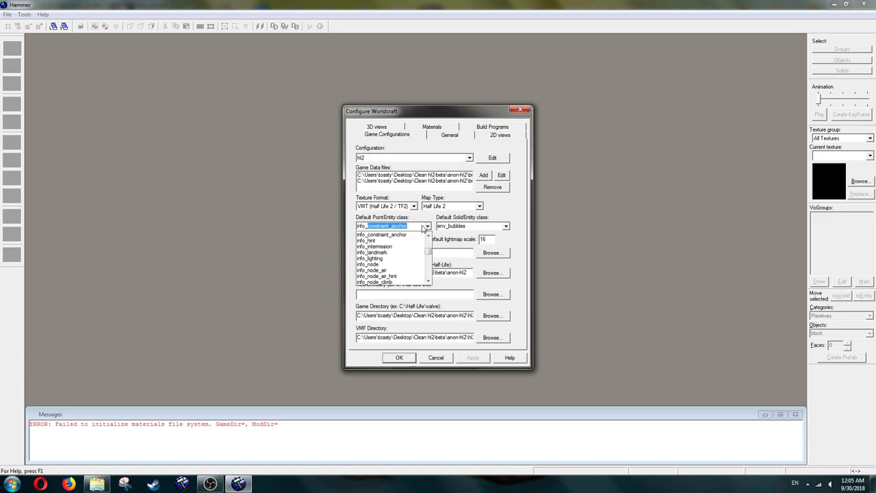
pyautogui.write('player_start')
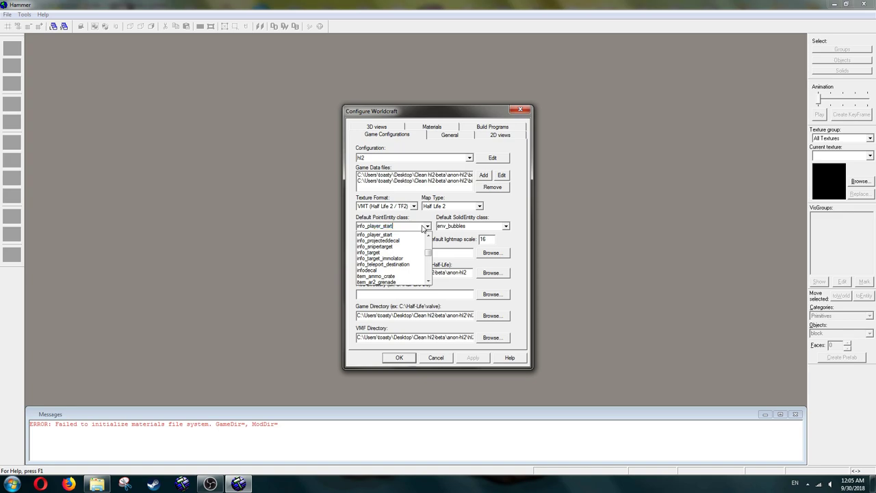
pyautogui.press('Return')
pyautogui.click(477, 225)
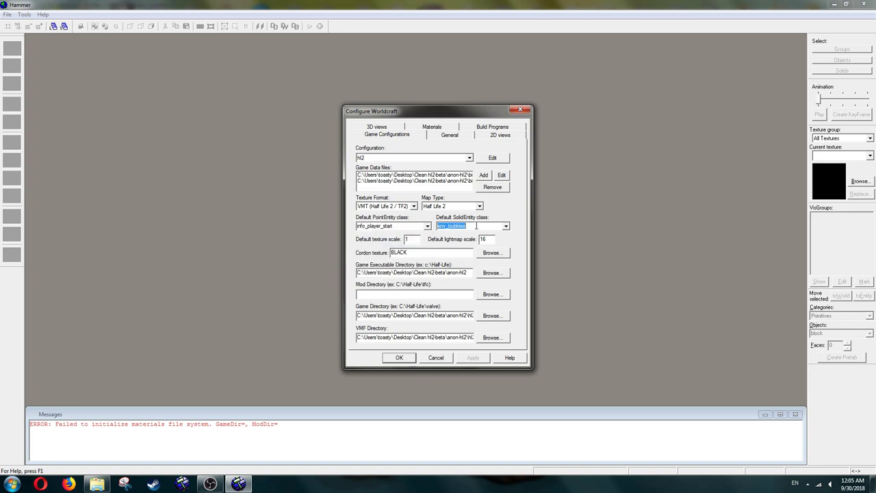
pyautogui.write('func_detail')
pyautogui.click(417, 240)
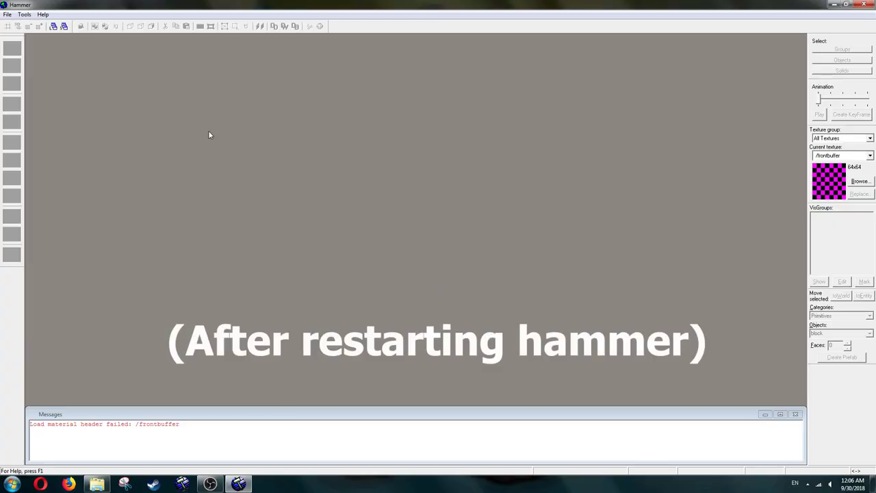
# Step: Start a new map and choose brick/brickfloor001a as the current texture
pyautogui.click(6, 14)
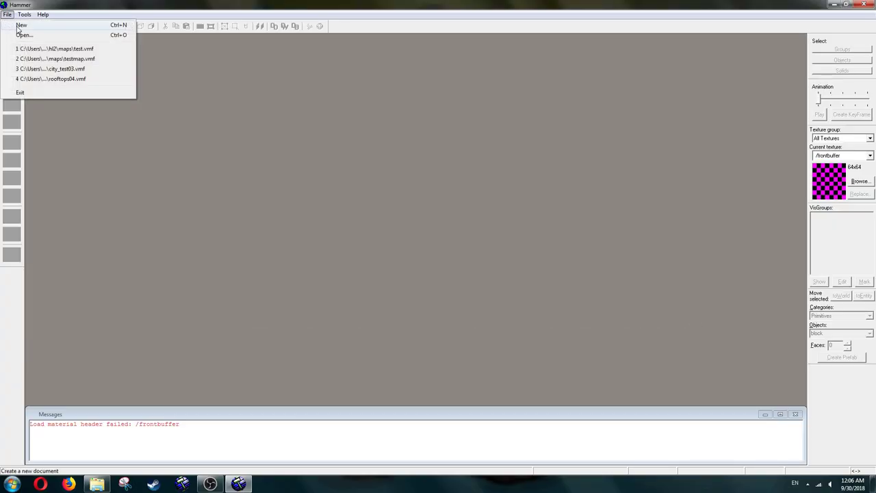
pyautogui.click(20, 25)
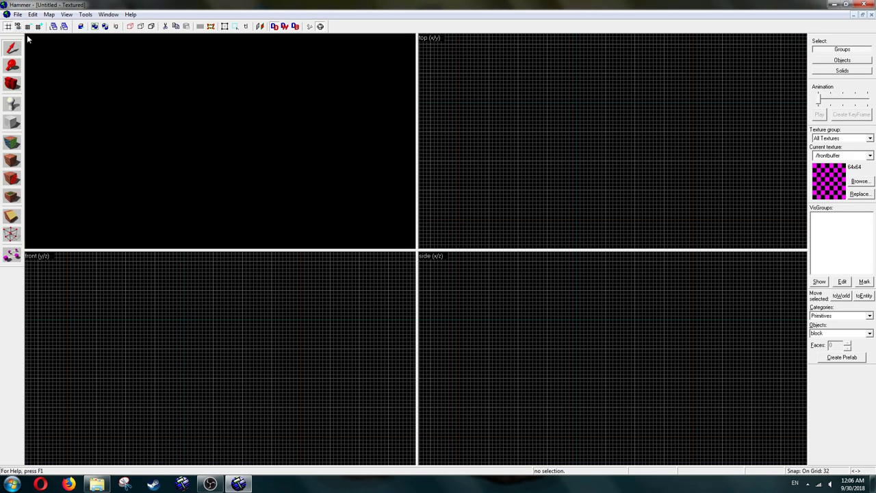
pyautogui.click(859, 181)
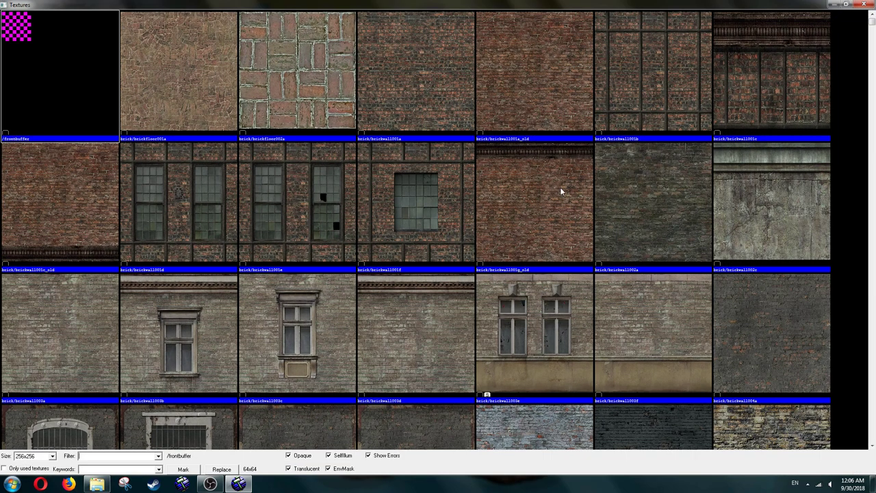
pyautogui.doubleClick(172, 80)
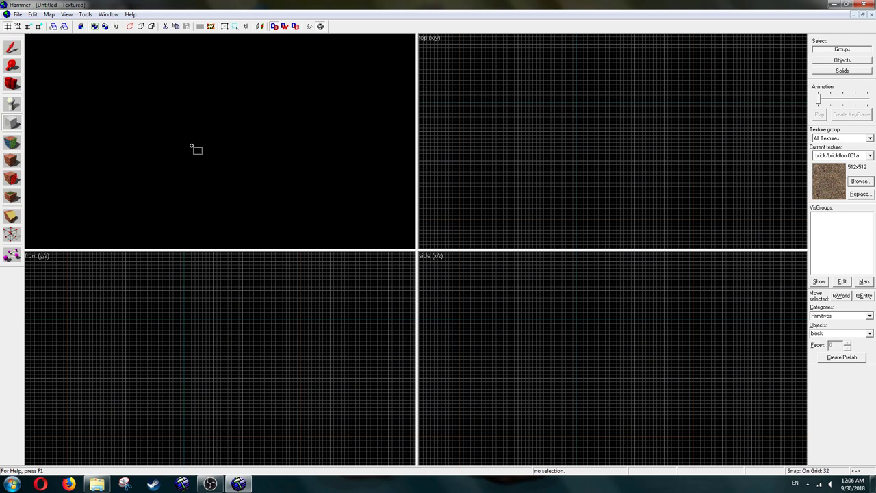
# Step: Draw a 1632 × 800 block and stretch it to 1056 units tall
pyautogui.moveTo(498, 87); pyautogui.dragTo(694, 178)
pyautogui.moveTo(618, 148); pyautogui.dragTo(640, 164)
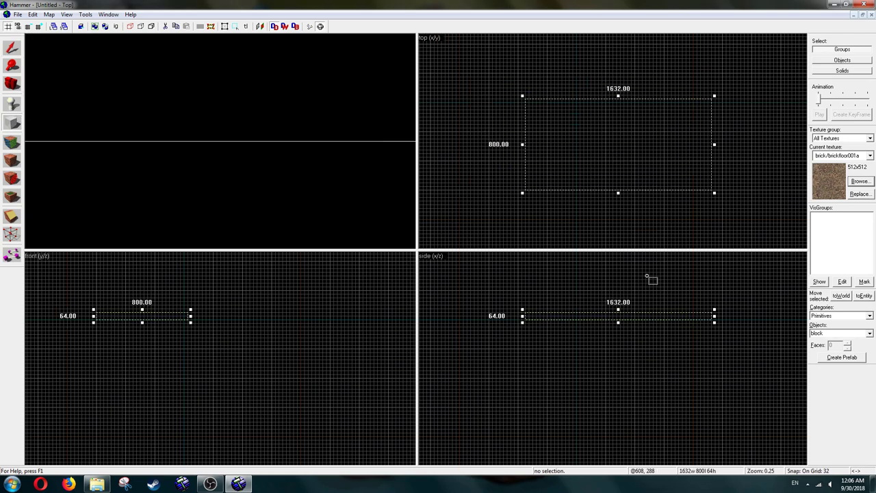
pyautogui.moveTo(618, 310); pyautogui.dragTo(619, 274)
pyautogui.moveTo(618, 323); pyautogui.dragTo(625, 401)
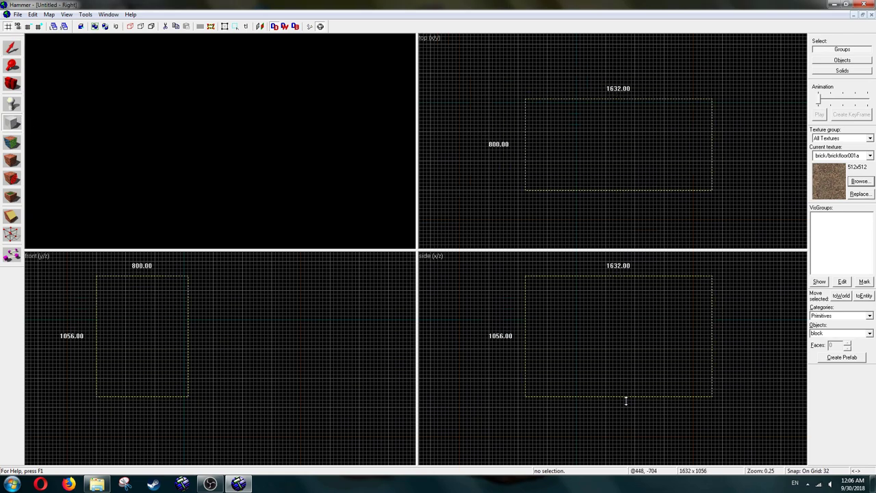
pyautogui.scroll(-3, 625, 348)
# Step: Create the block brush and hollow it into a walled room with Make Hollow's default thickness
pyautogui.press('Return')
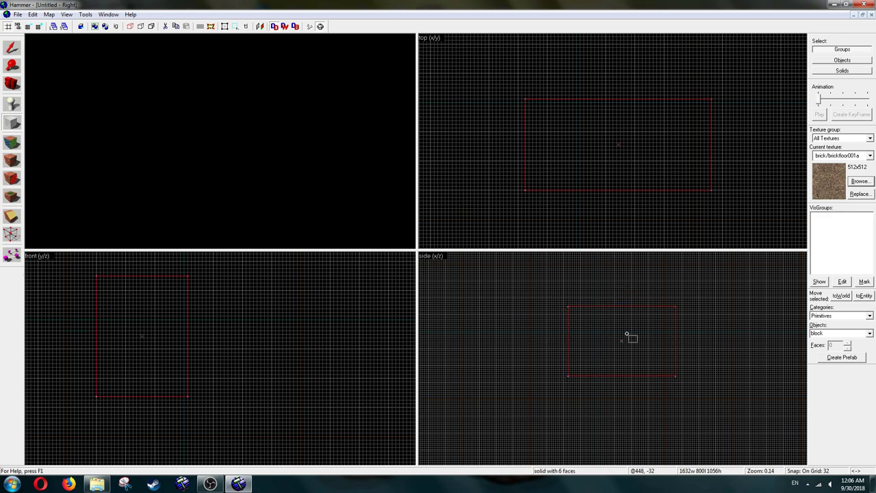
pyautogui.scroll(-3, 294, 185)
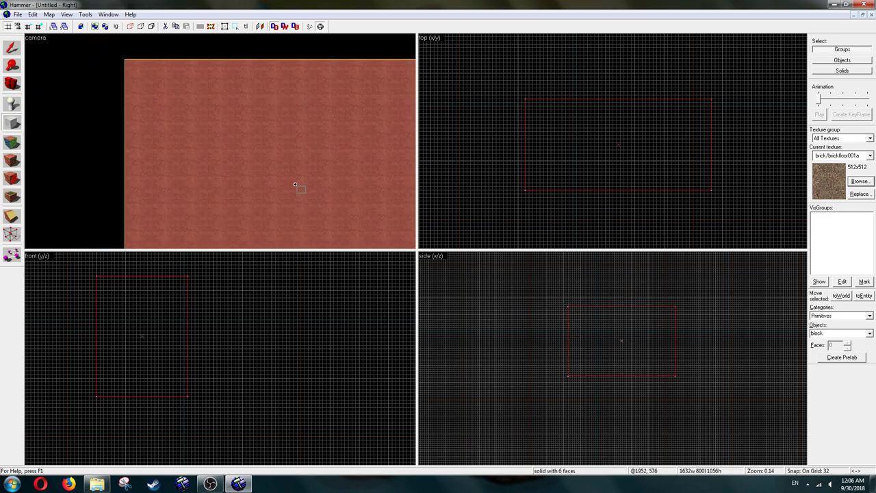
pyautogui.moveTo(294, 185); pyautogui.dragTo(143, 17)
pyautogui.click(85, 15)
pyautogui.click(93, 35)
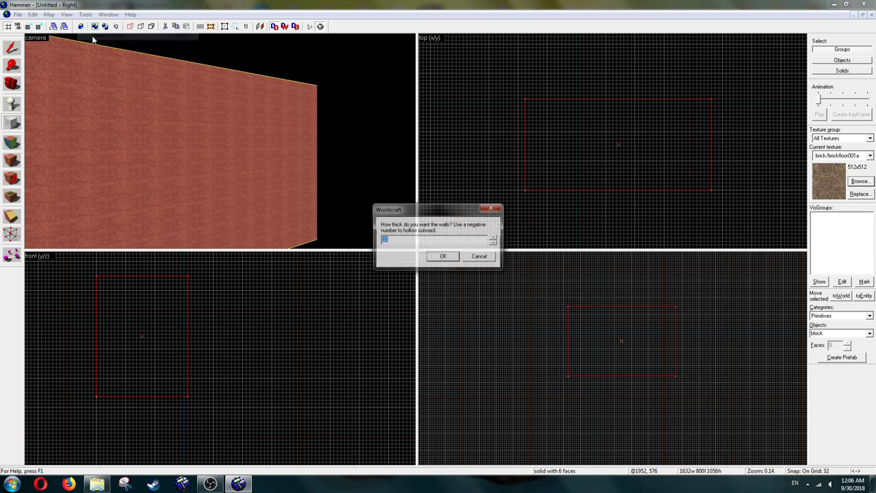
pyautogui.click(445, 256)
pyautogui.scroll(3, 221, 141)
pyautogui.moveTo(220, 141); pyautogui.dragTo(185, 148)
# Step: Place an info_player_start entity on the room floor and deselect it
pyautogui.click(12, 104)
pyautogui.click(175, 179)
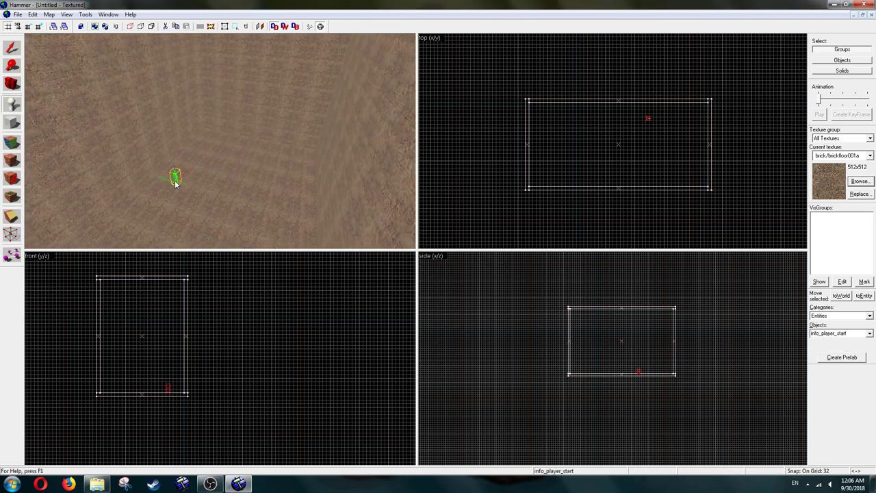
pyautogui.click(12, 47)
pyautogui.press('Escape')
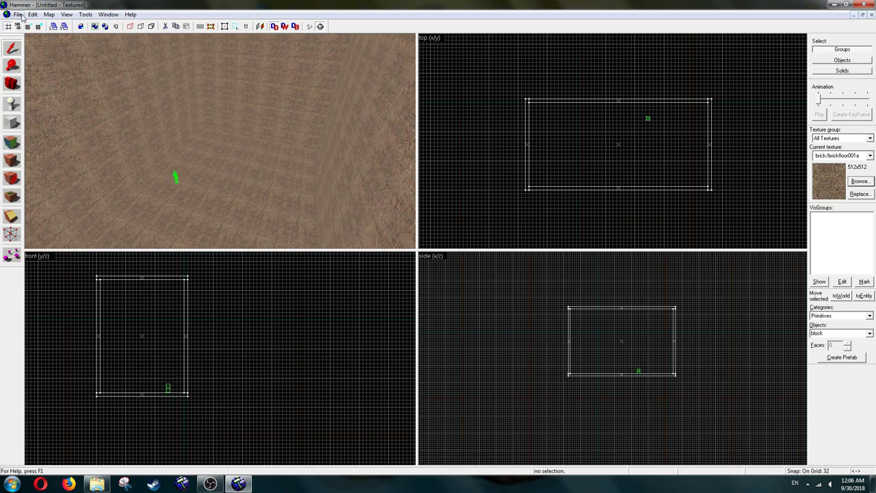
# Step: From Run Map, save the map as test123 and launch the compile and game
pyautogui.click(18, 15)
pyautogui.click(35, 125)
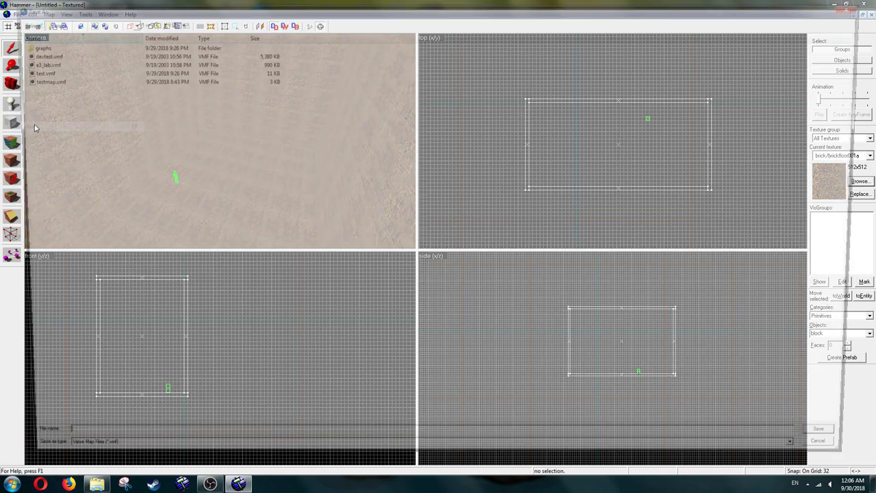
pyautogui.write('test123')
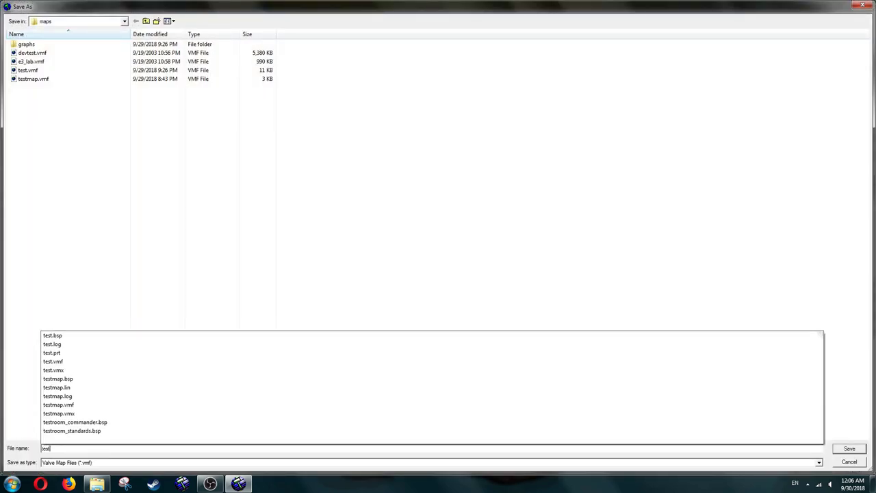
pyautogui.press('Return')
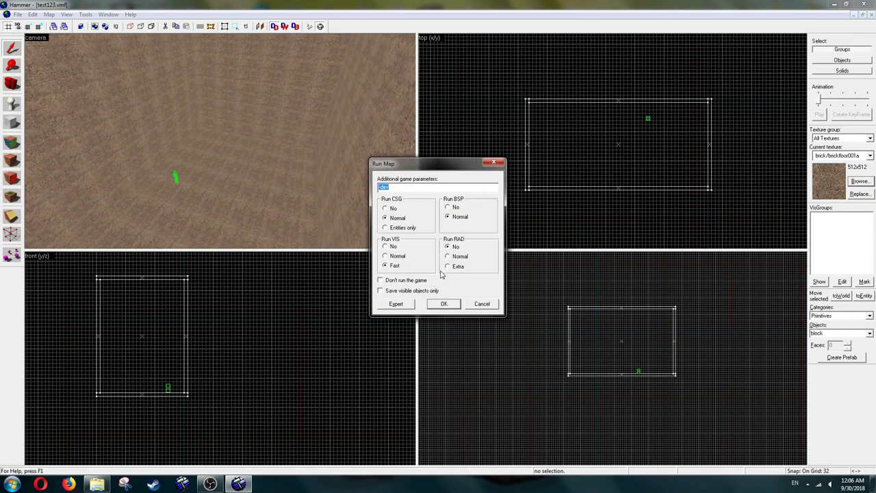
pyautogui.click(452, 309)
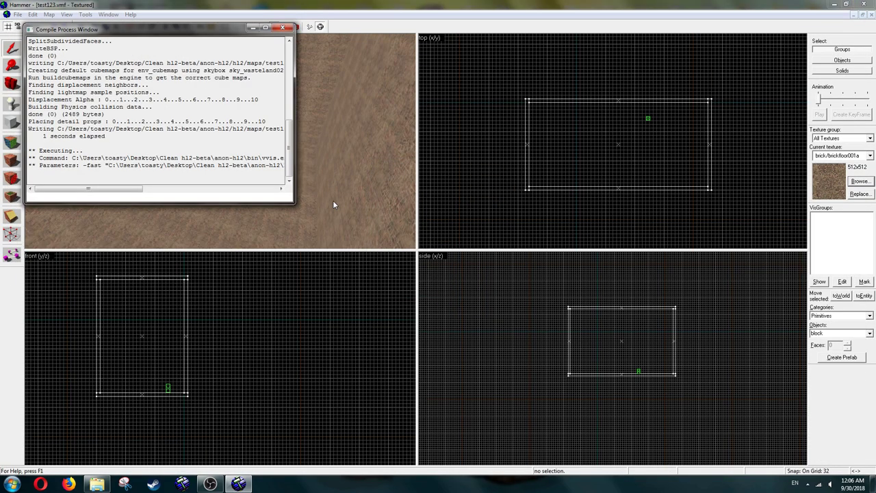